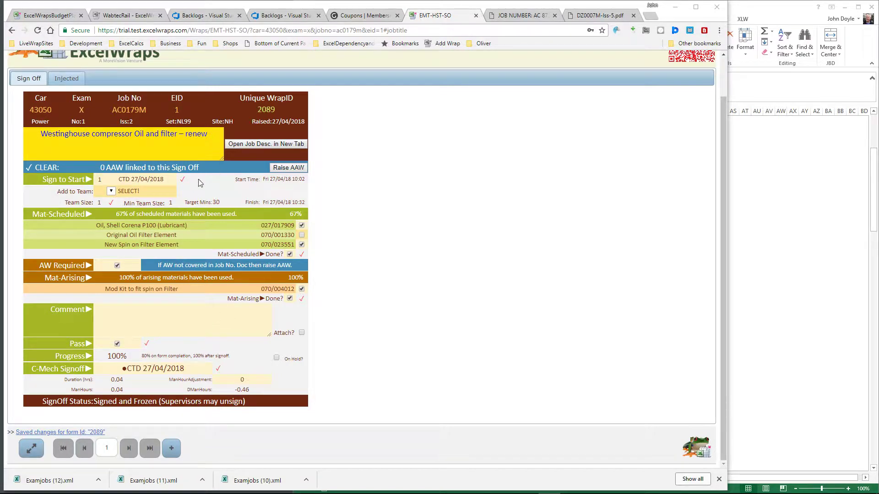
- Switch to the EMT-HST-SO.xlsx workbook in Excel and examine the Sign to Start row and the Add to Team user selector cells
{"action": "left_click", "coordinate": [816, 192]}
{"action": "scroll", "coordinate": [482, 233], "scroll_direction": "up", "scroll_amount": 5}
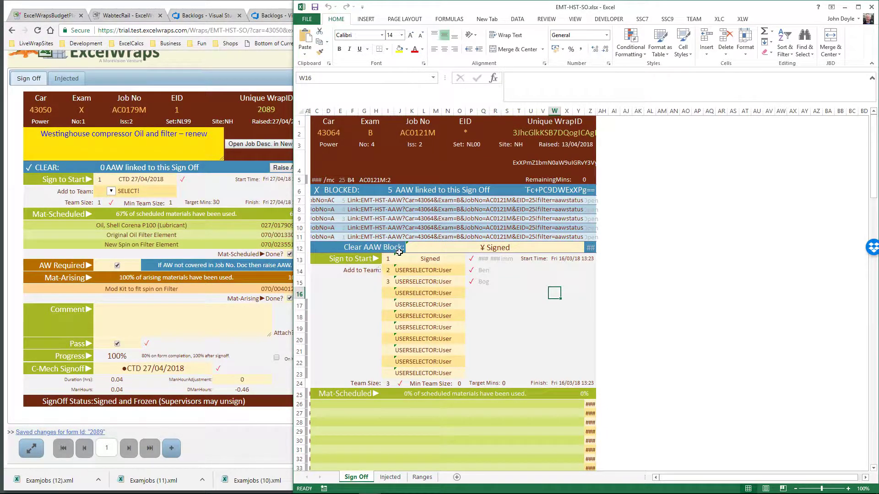
{"action": "scroll", "coordinate": [398, 252], "scroll_direction": "down", "scroll_amount": 2}
{"action": "scroll", "coordinate": [396, 252], "scroll_direction": "up", "scroll_amount": 2}
{"action": "left_click_drag", "start_coordinate": [335, 257], "coordinate": [500, 273]}
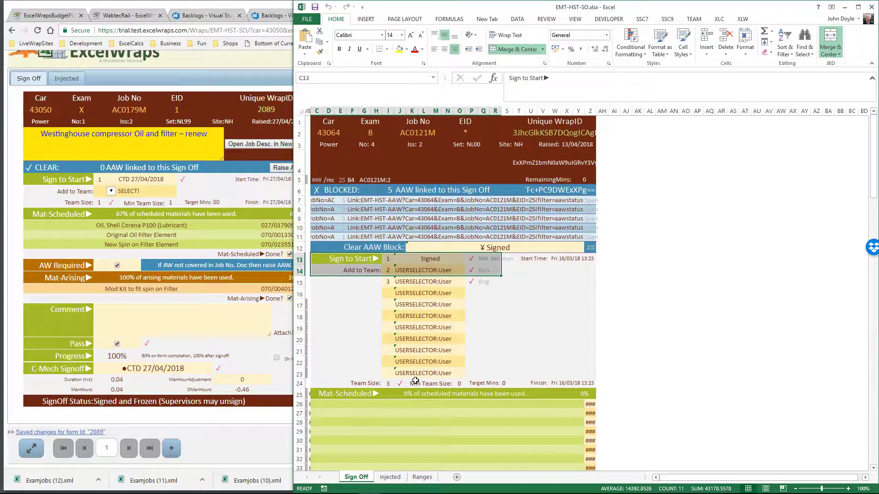
{"action": "left_click_drag", "start_coordinate": [416, 373], "coordinate": [412, 253]}
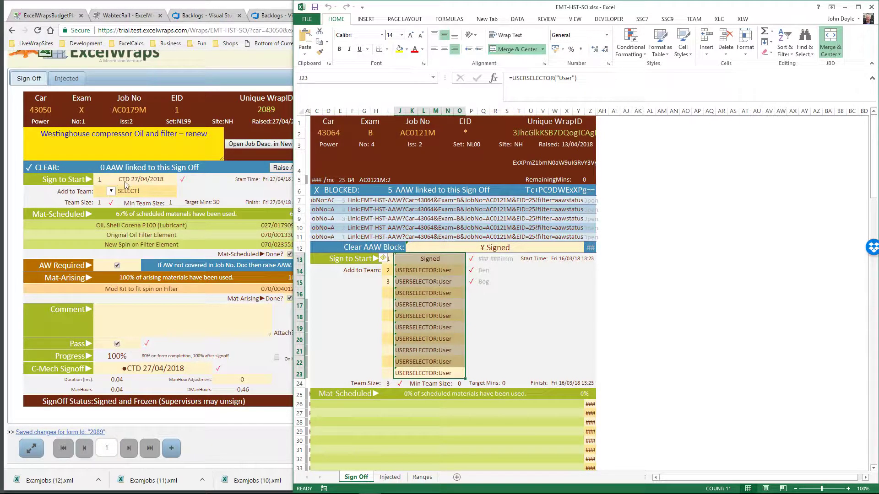
{"action": "left_click", "coordinate": [537, 333]}
- Examine the Mat-Scheduled item rows and their formulas, along with the Mat-Arising and Tools sections of the Sign Off sheet
{"action": "scroll", "coordinate": [537, 333], "scroll_direction": "down", "scroll_amount": 5}
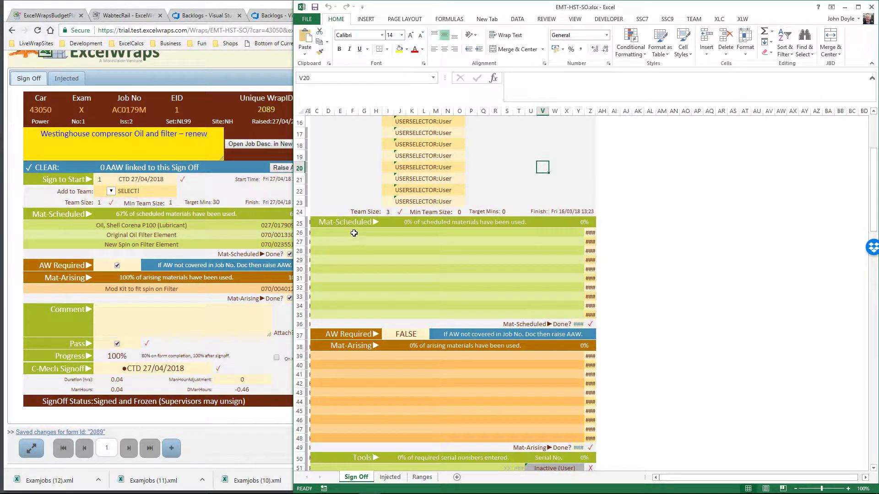
{"action": "left_click_drag", "start_coordinate": [354, 233], "coordinate": [344, 310]}
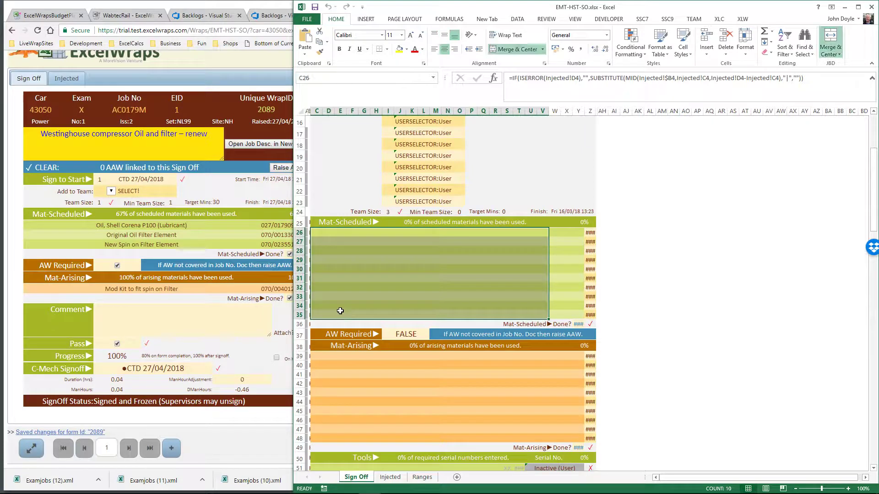
{"action": "left_click", "coordinate": [347, 281]}
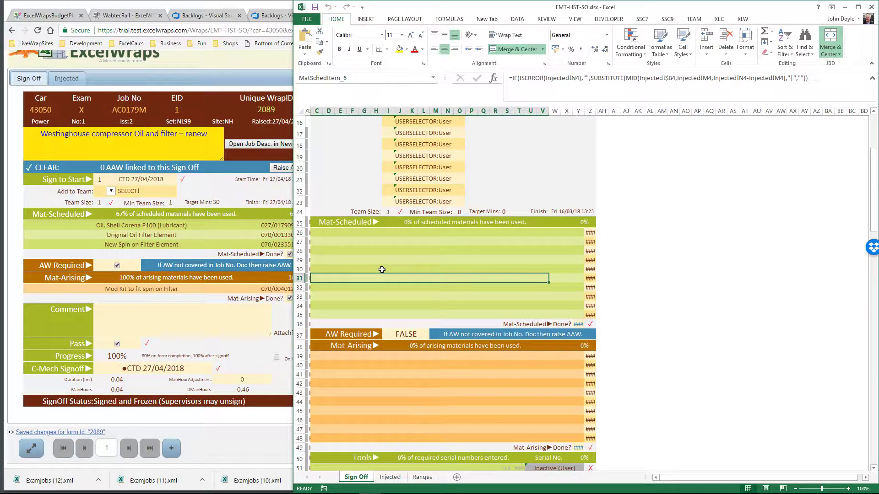
{"action": "scroll", "coordinate": [380, 269], "scroll_direction": "down", "scroll_amount": 3}
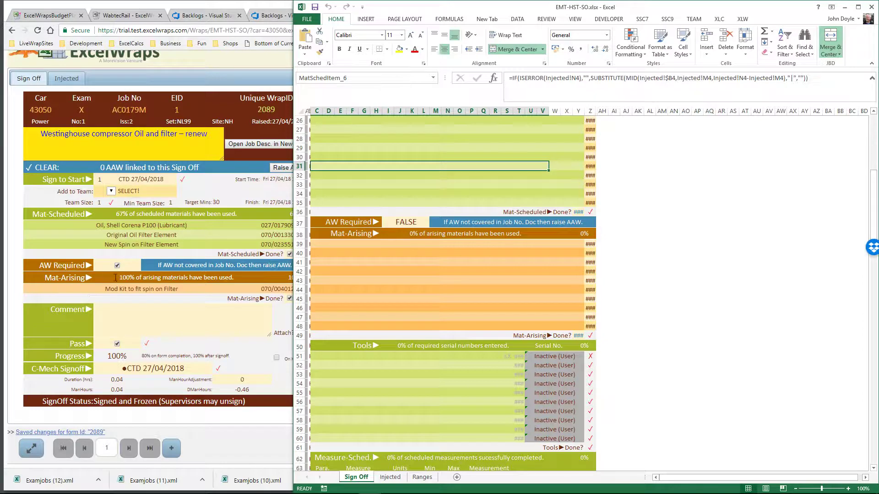
{"action": "scroll", "coordinate": [489, 282], "scroll_direction": "down", "scroll_amount": 5}
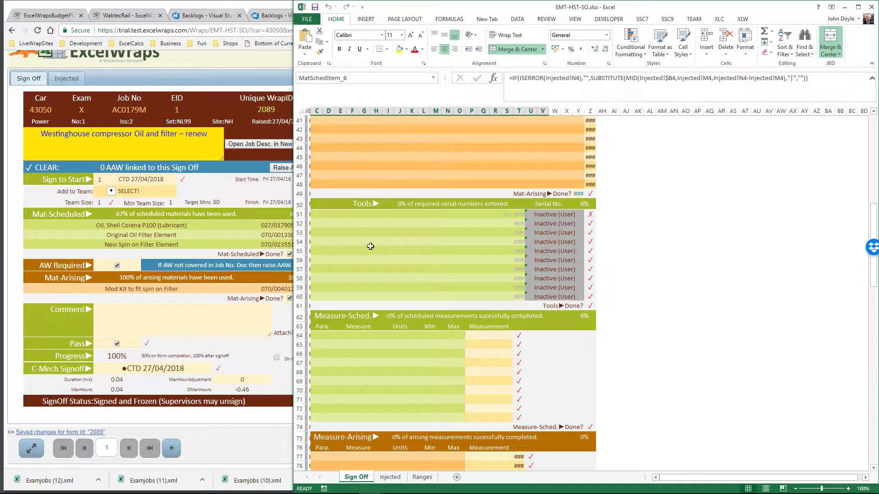
- Inspect the Para, Measure, Units, Min, Max and Measurement cells in the first Measure-Sched. row
{"action": "scroll", "coordinate": [420, 268], "scroll_direction": "down", "scroll_amount": 3}
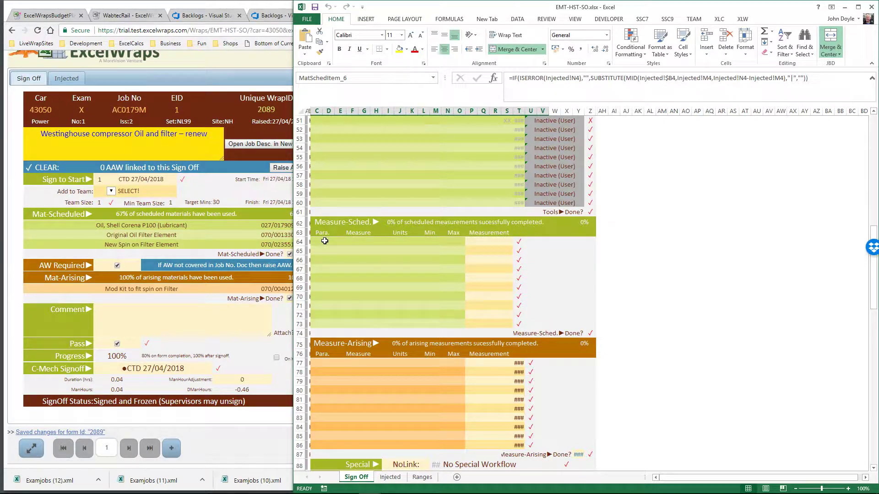
{"action": "left_click", "coordinate": [325, 241]}
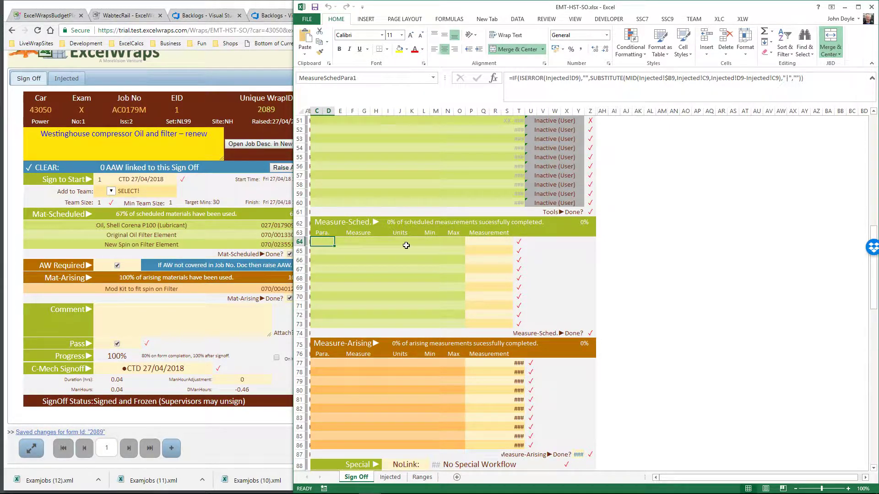
{"action": "left_click", "coordinate": [363, 243]}
{"action": "left_click", "coordinate": [403, 243]}
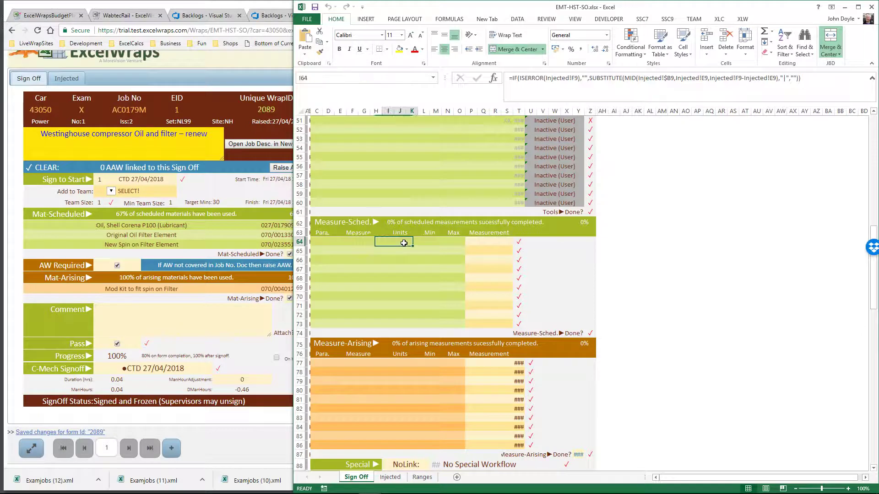
{"action": "left_click", "coordinate": [432, 243]}
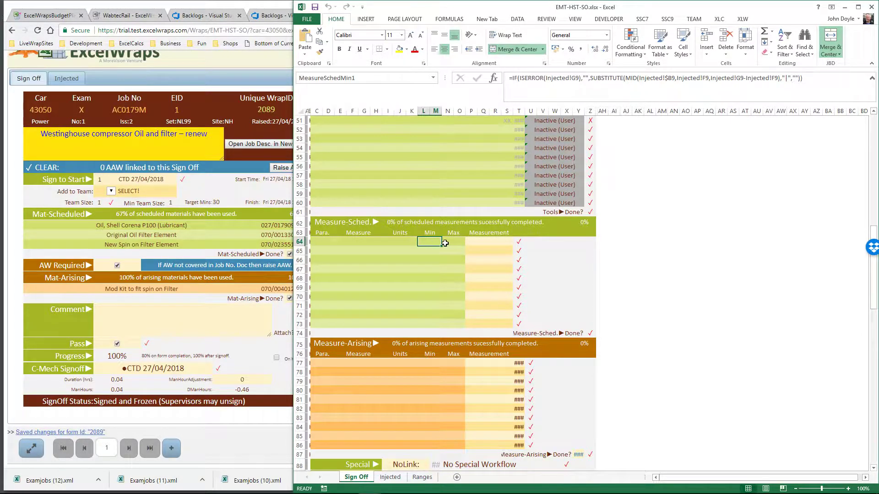
{"action": "left_click", "coordinate": [450, 243]}
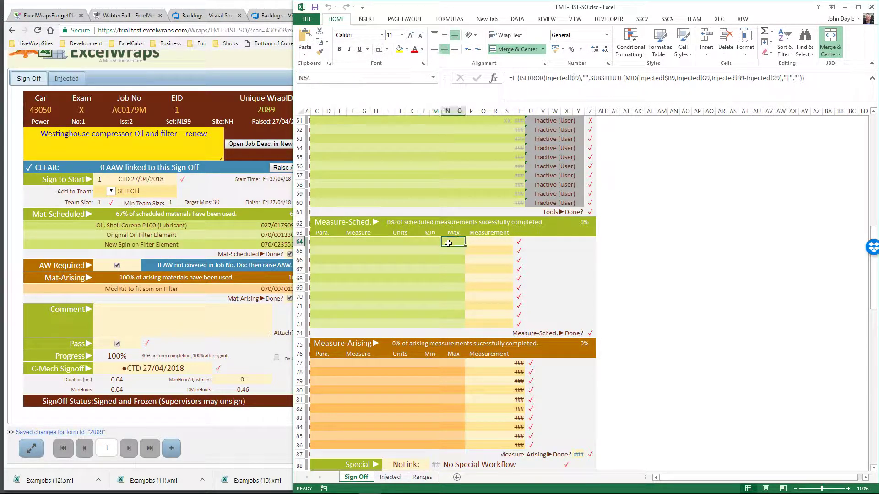
{"action": "left_click", "coordinate": [484, 243]}
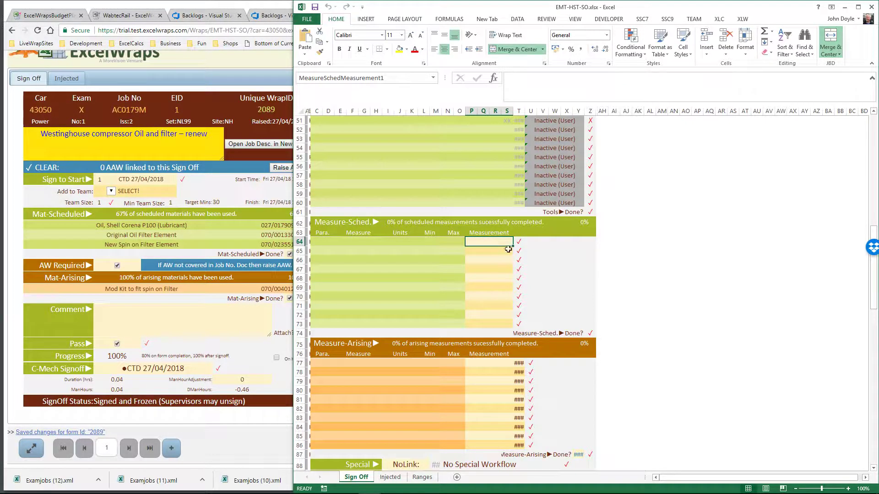
- Review the Measure-Arising section and compare it with the scheduled, arising and tools blocks above, down to the Special row
{"action": "scroll", "coordinate": [500, 260], "scroll_direction": "down", "scroll_amount": 3}
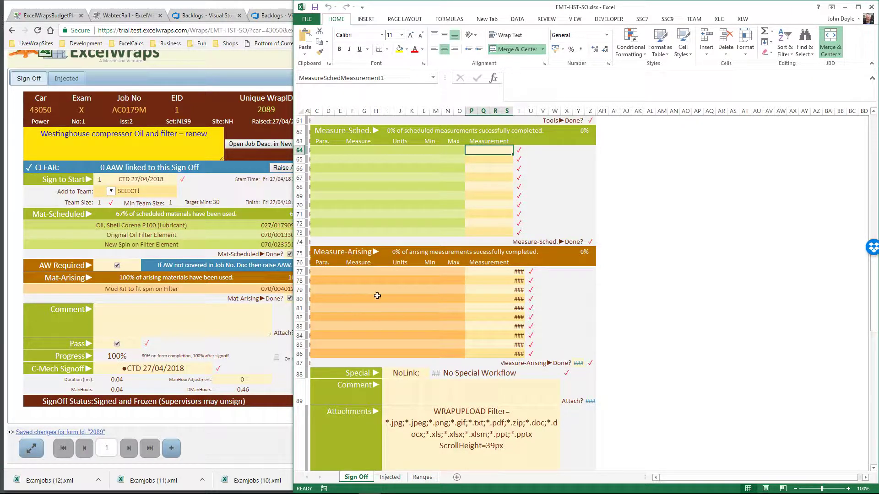
{"action": "scroll", "coordinate": [380, 293], "scroll_direction": "down", "scroll_amount": 3}
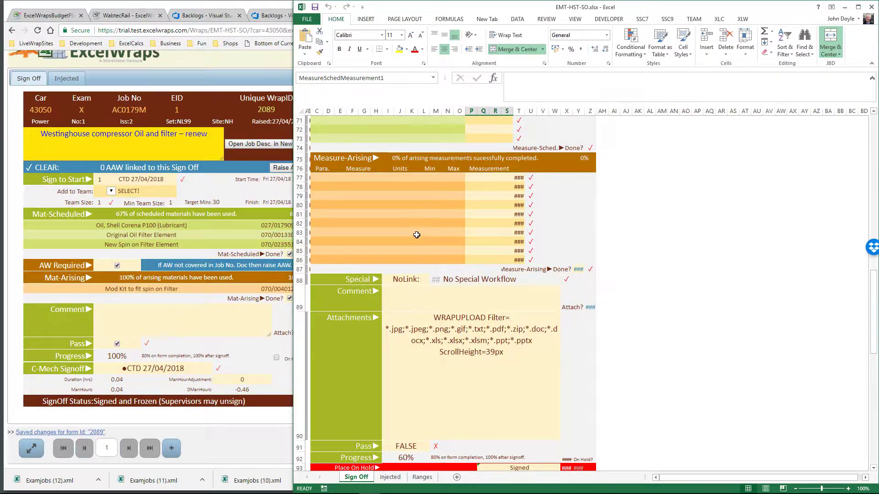
{"action": "scroll", "coordinate": [416, 235], "scroll_direction": "up", "scroll_amount": 13}
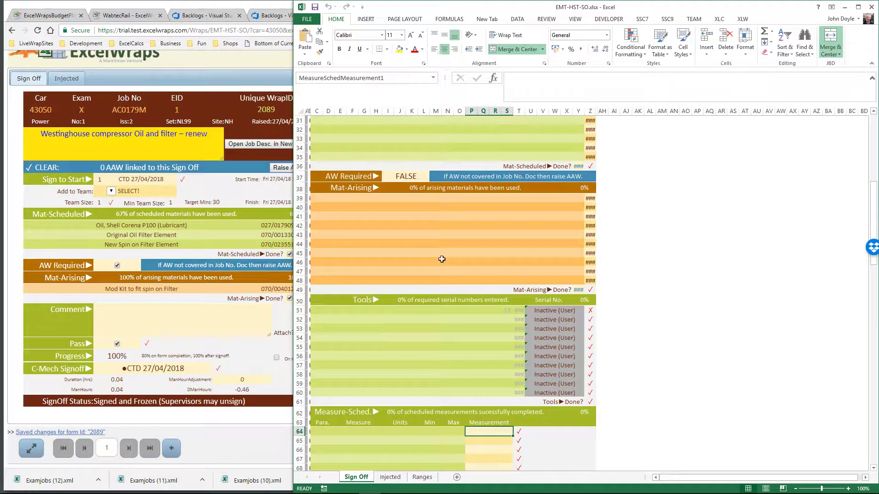
{"action": "scroll", "coordinate": [435, 205], "scroll_direction": "up", "scroll_amount": 5}
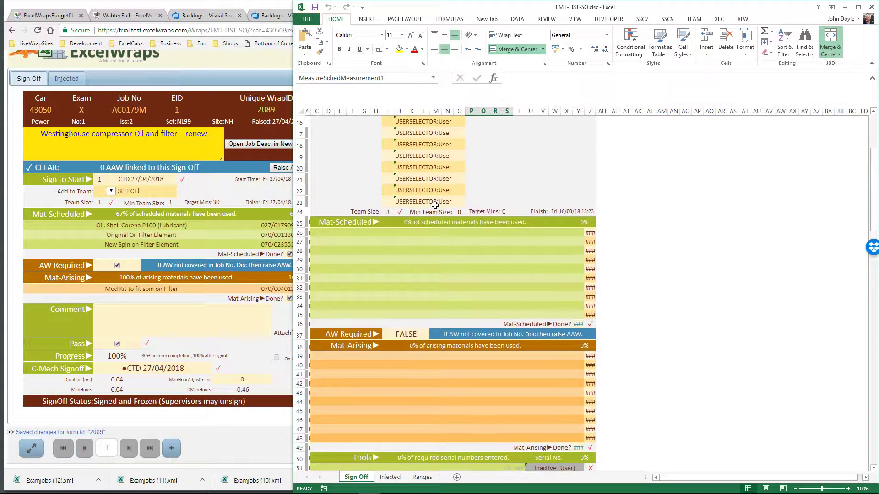
{"action": "scroll", "coordinate": [434, 205], "scroll_direction": "down", "scroll_amount": 13}
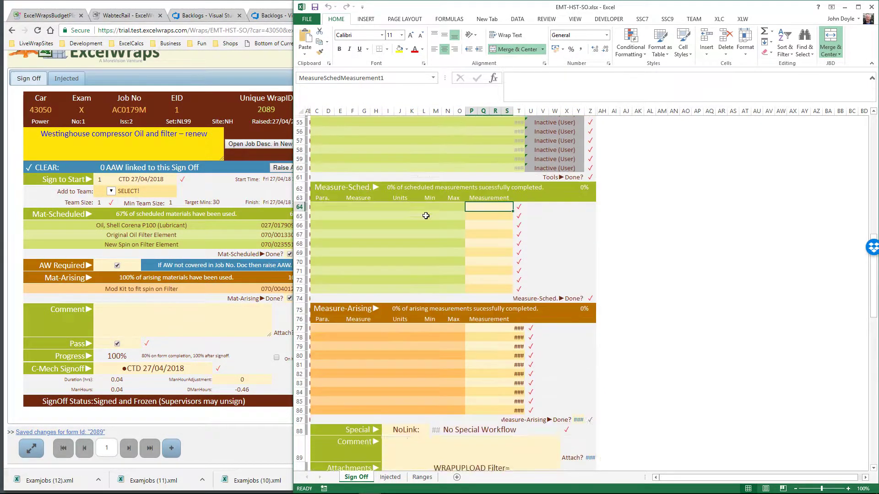
{"action": "scroll", "coordinate": [426, 215], "scroll_direction": "down", "scroll_amount": 5}
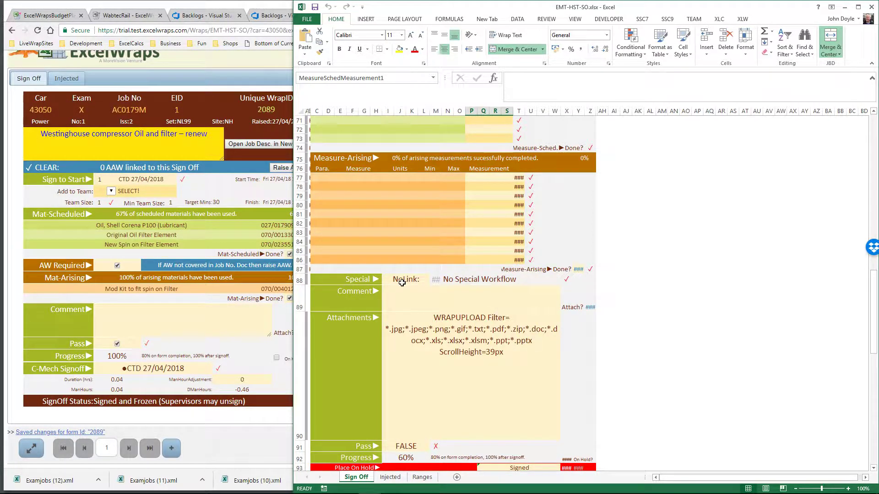
- Inspect the Comment field, the Attachments cell's WRAPUPLOAD formula and the Pass cell on the Sign Off sheet
{"action": "scroll", "coordinate": [439, 293], "scroll_direction": "down", "scroll_amount": 3}
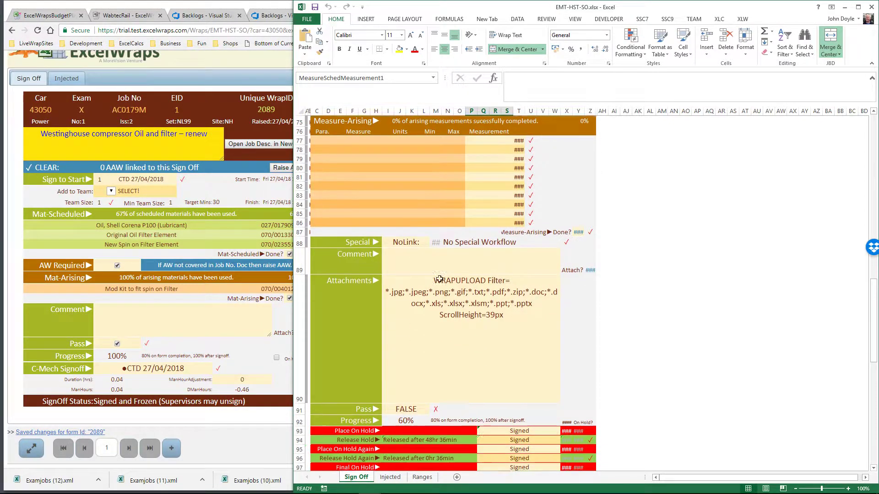
{"action": "left_click", "coordinate": [436, 210]}
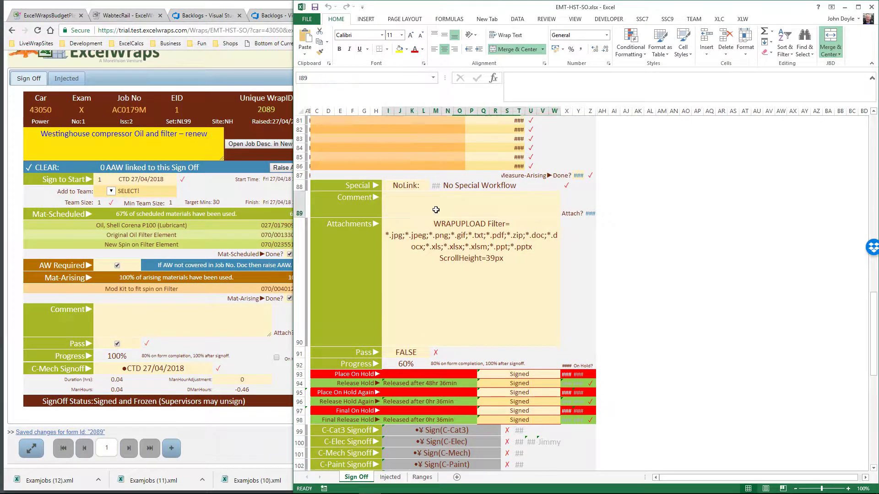
{"action": "left_click", "coordinate": [468, 270]}
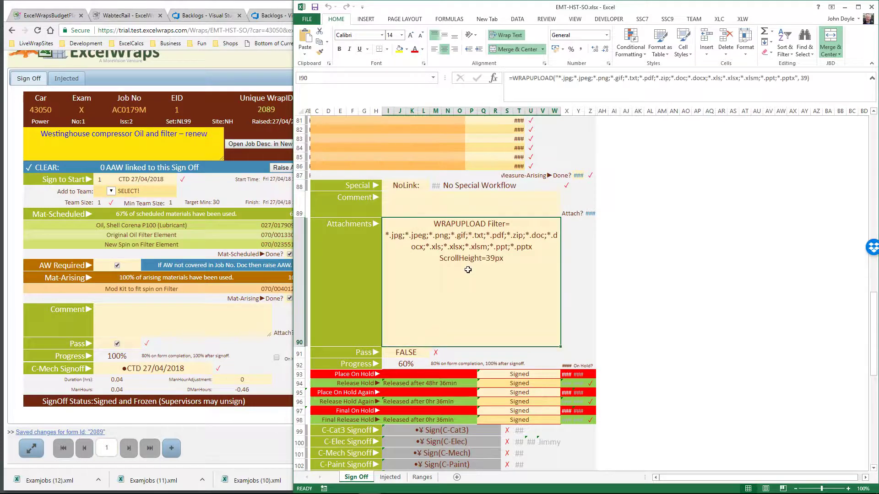
{"action": "scroll", "coordinate": [468, 270], "scroll_direction": "down", "scroll_amount": 2}
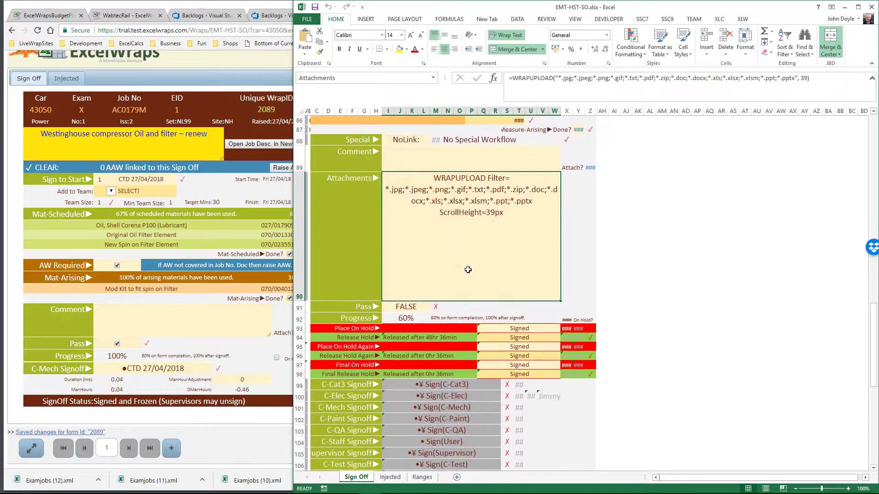
{"action": "left_click", "coordinate": [412, 303]}
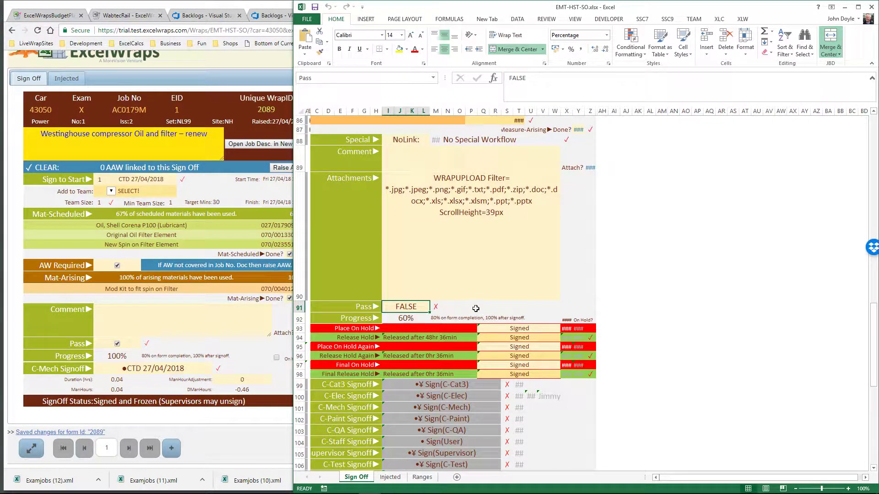
- Inspect the C-Elec and C-Mech SIGNOFF formulas and check the C-Mech Signoff details on the web form
{"action": "scroll", "coordinate": [471, 308], "scroll_direction": "down", "scroll_amount": 1}
{"action": "scroll", "coordinate": [470, 308], "scroll_direction": "down", "scroll_amount": 1}
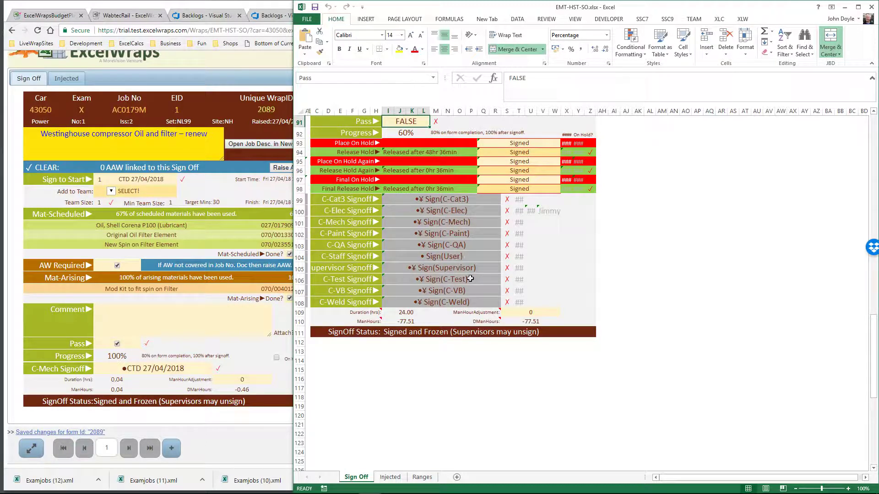
{"action": "left_click", "coordinate": [472, 210]}
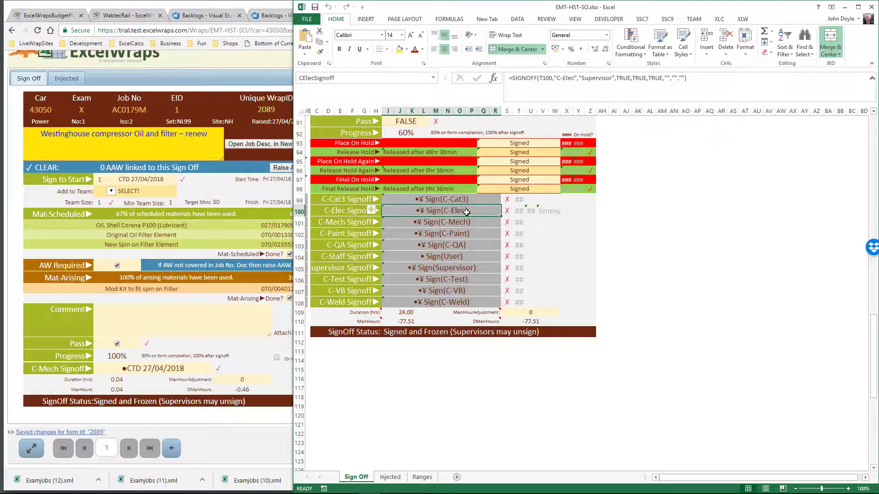
{"action": "key", "text": "Down"}
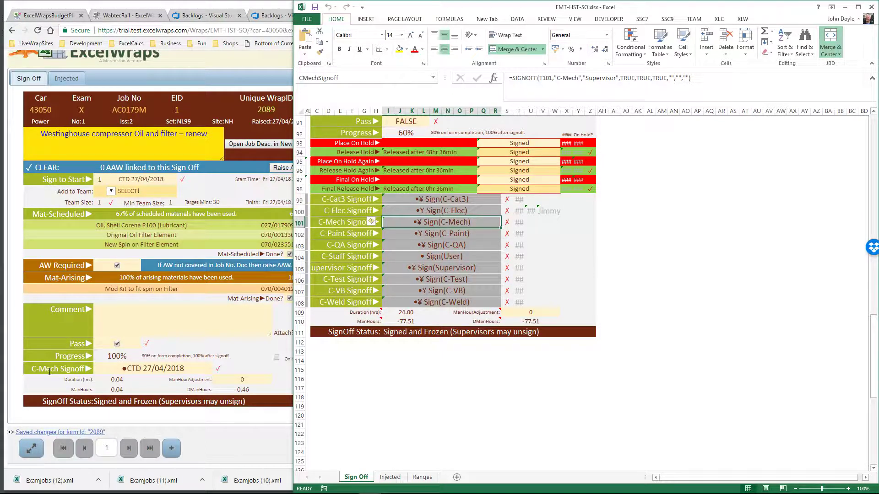
{"action": "mouse_move", "coordinate": [141, 374]}
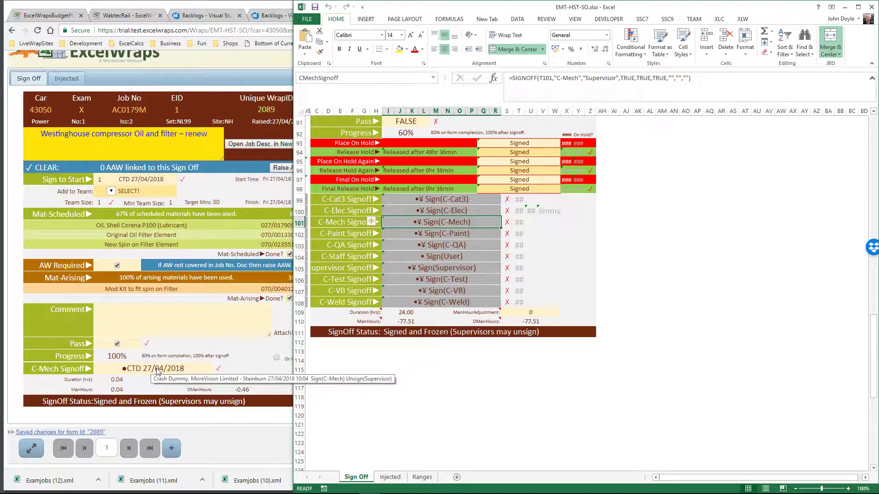
- Open the Injected sheet and inspect the In_Competence, In_TargetMIns and In_TeamMin field names
{"action": "scroll", "coordinate": [727, 321], "scroll_direction": "up", "scroll_amount": 7}
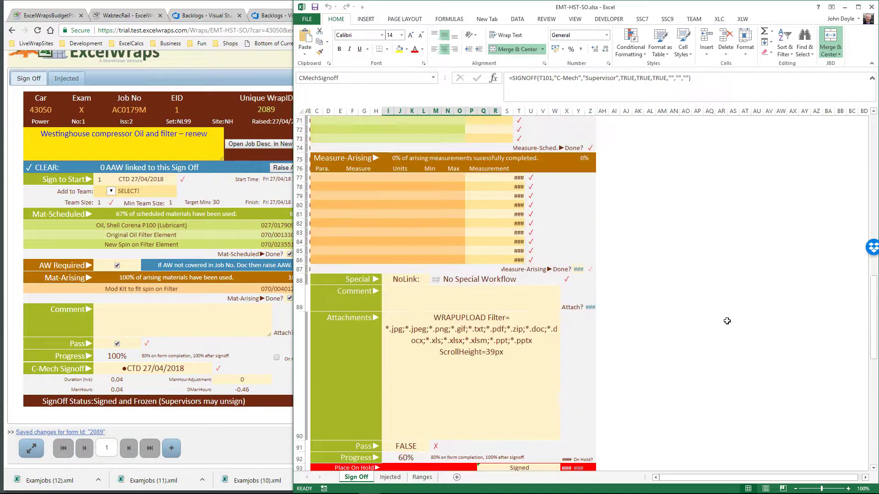
{"action": "scroll", "coordinate": [727, 321], "scroll_direction": "up", "scroll_amount": 17}
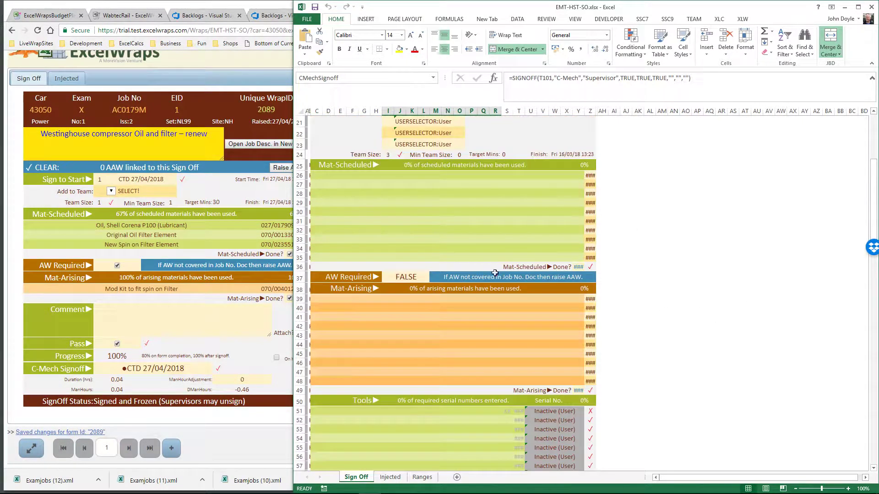
{"action": "scroll", "coordinate": [499, 270], "scroll_direction": "up", "scroll_amount": 7}
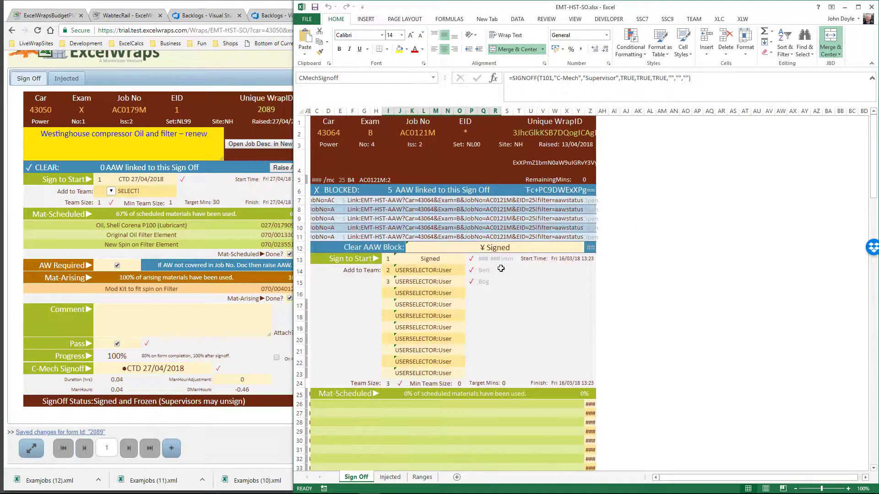
{"action": "left_click", "coordinate": [390, 477]}
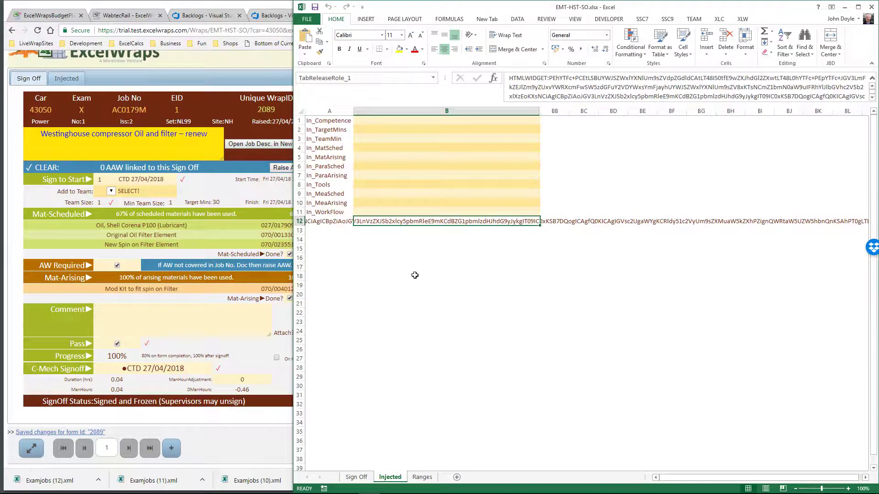
{"action": "left_click", "coordinate": [324, 120]}
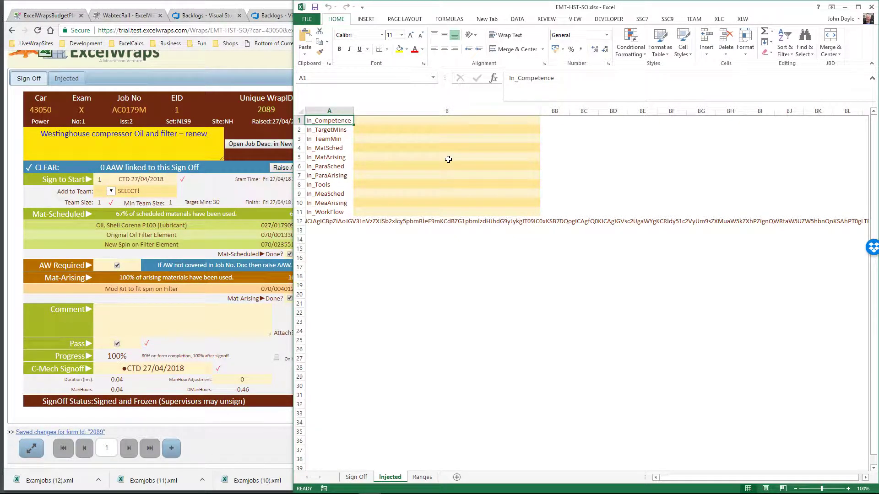
{"action": "key", "text": "Down"}
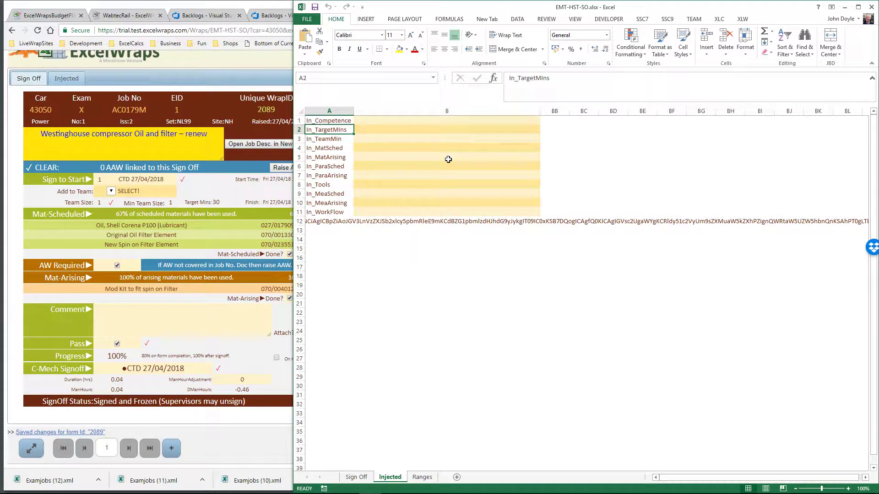
{"action": "key", "text": "Down"}
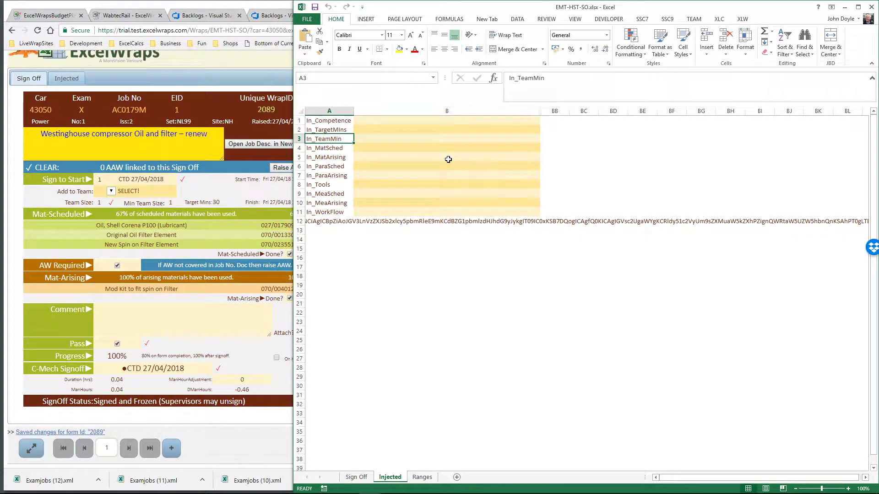
- Inspect the scheduled and arising field names for materials and paragraphs, from In_MatSched through In_ParaArising
{"action": "key", "text": "Down"}
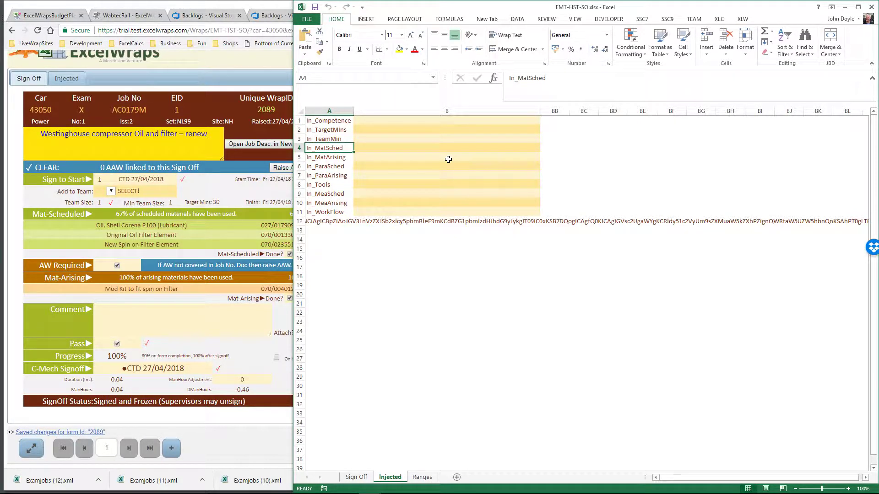
{"action": "key", "text": "Down"}
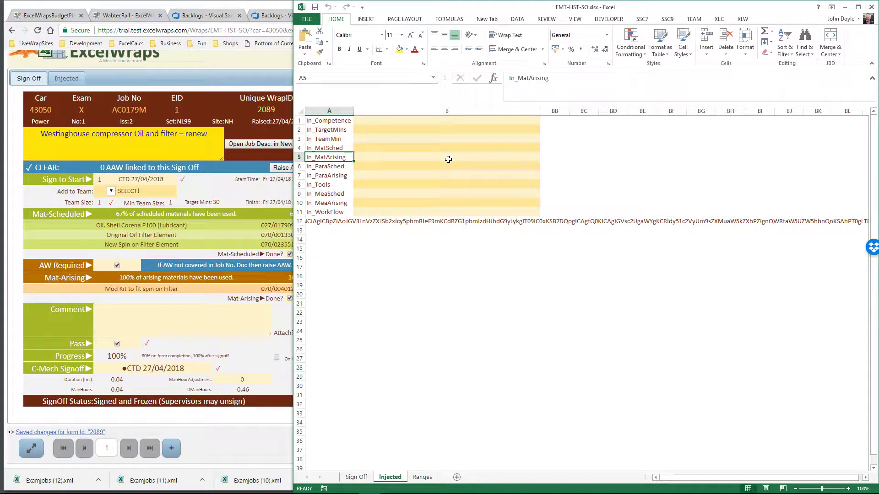
{"action": "key", "text": "Down"}
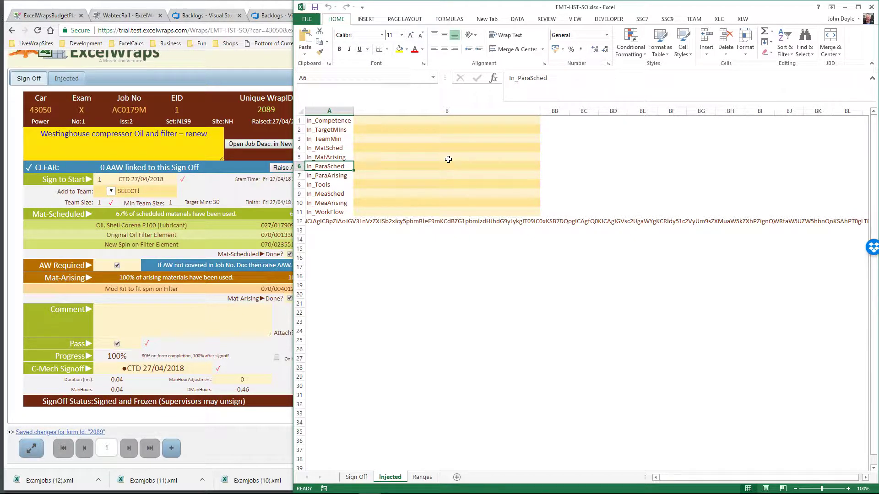
{"action": "key", "text": "Down"}
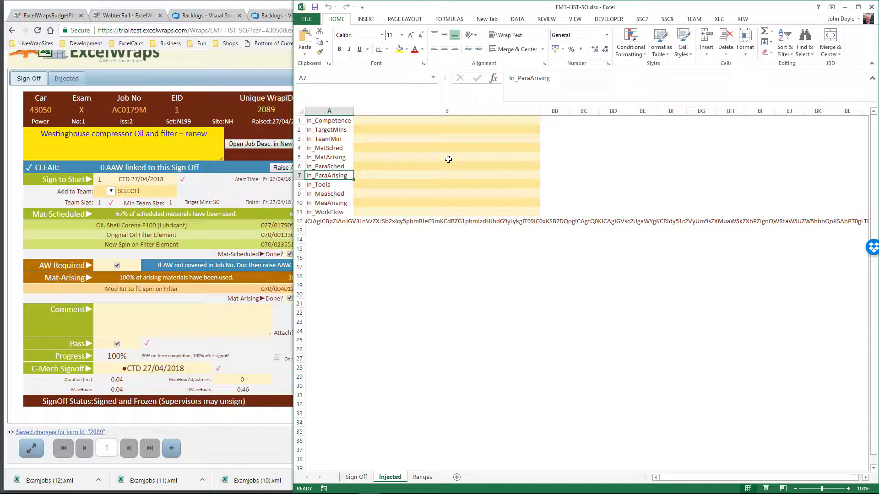
- Inspect the In_Tools, In_MeaSched, In_MeaArising and In_WorkFlow field names and the In_WorkFlow value cell
{"action": "key", "text": "Down"}
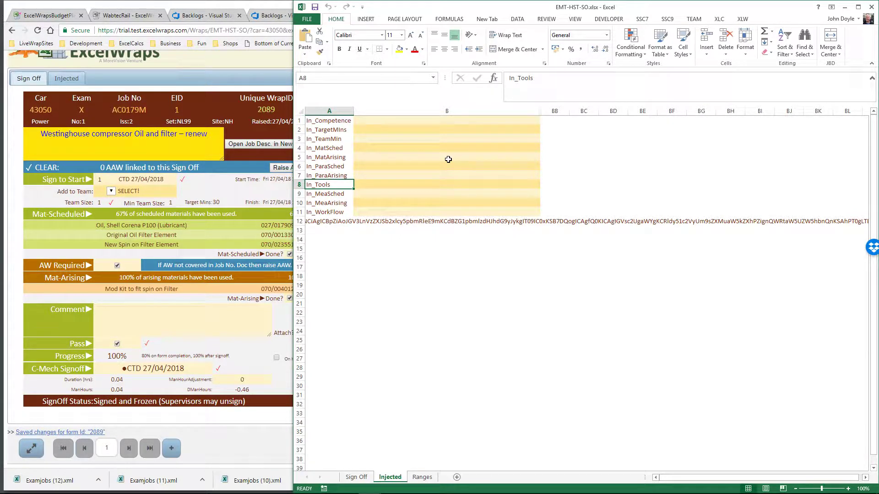
{"action": "key", "text": "Down"}
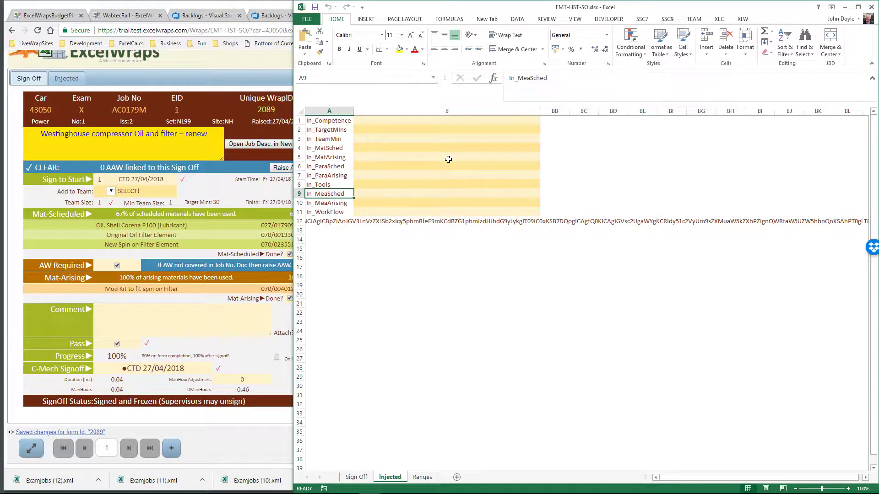
{"action": "key", "text": "Down"}
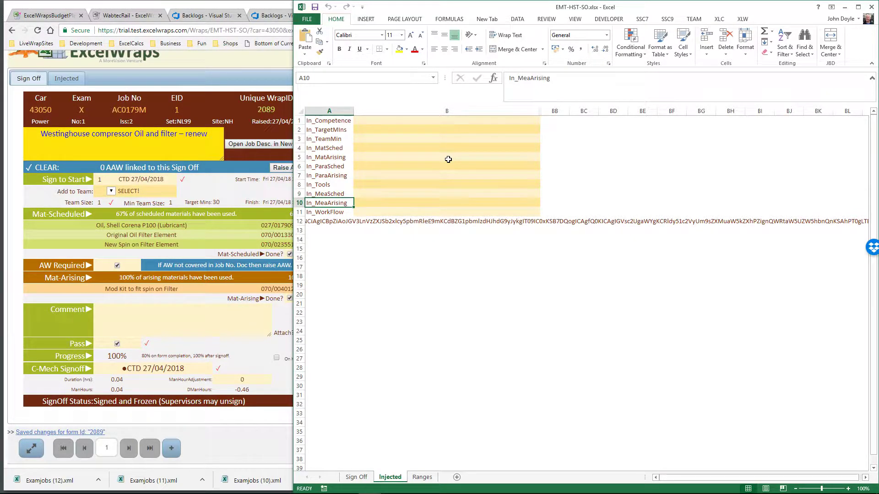
{"action": "key", "text": "Down"}
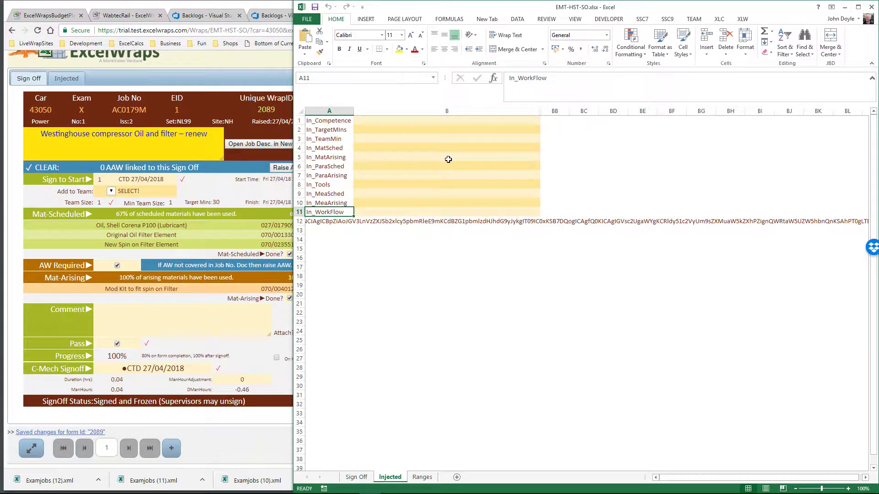
{"action": "key", "text": "Right"}
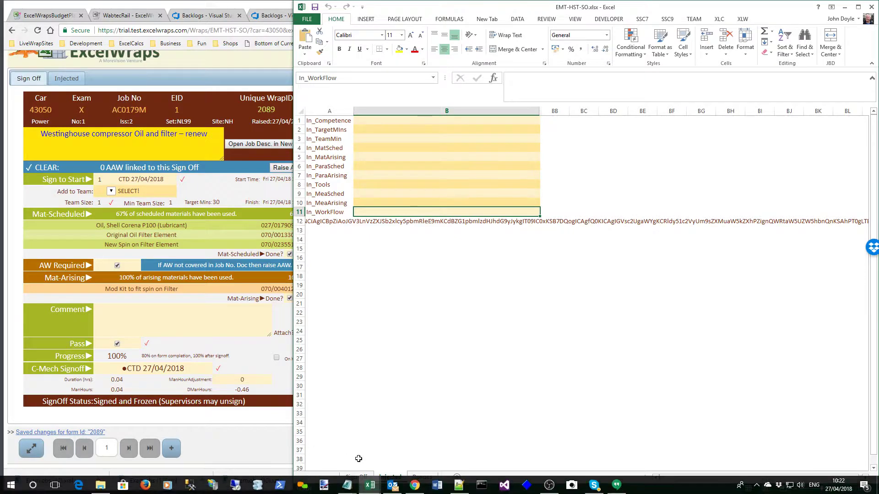
- Review the team and material sections on the Sign Off sheet and switch to the ExcelWraps web form in Chrome
{"action": "left_click", "coordinate": [366, 478]}
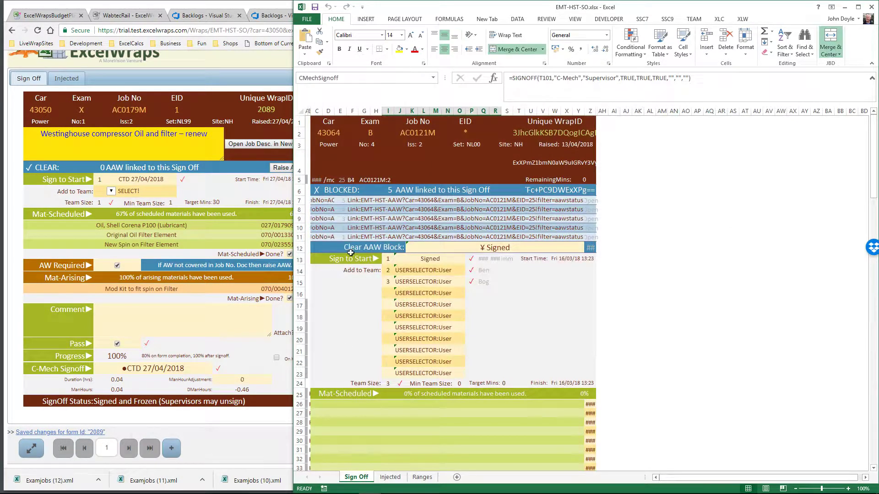
{"action": "scroll", "coordinate": [545, 219], "scroll_direction": "down", "scroll_amount": 5}
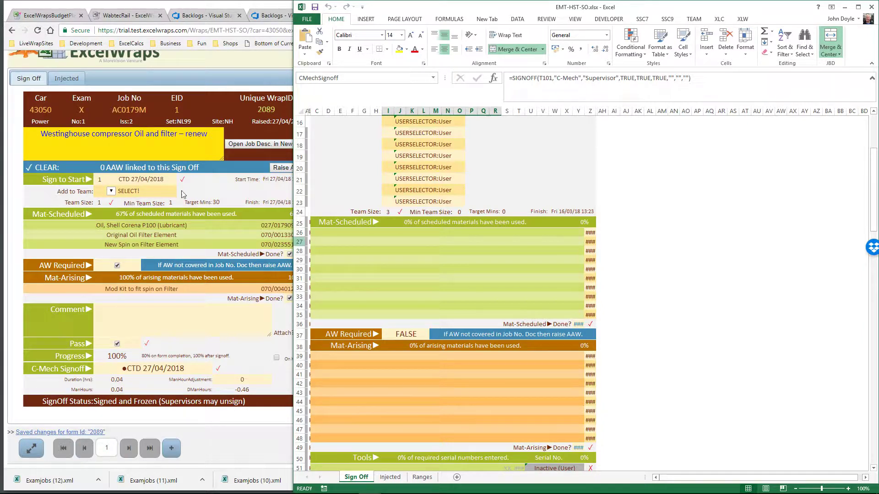
{"action": "left_click", "coordinate": [190, 196]}
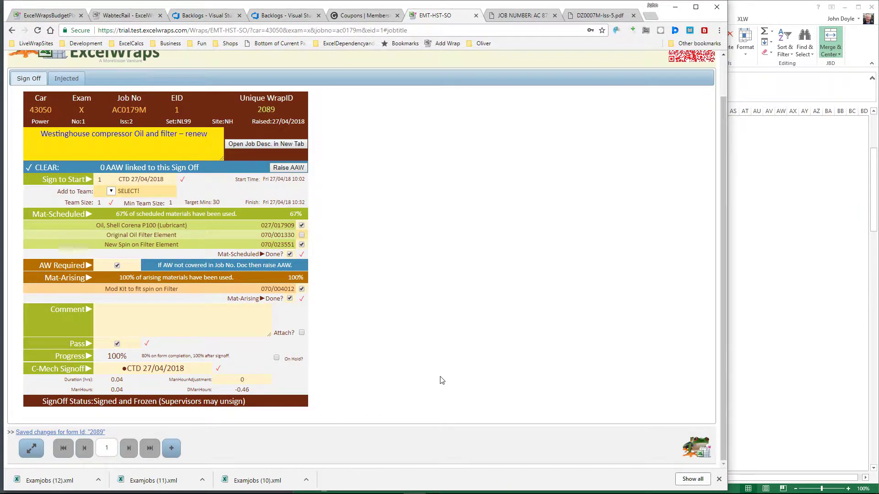